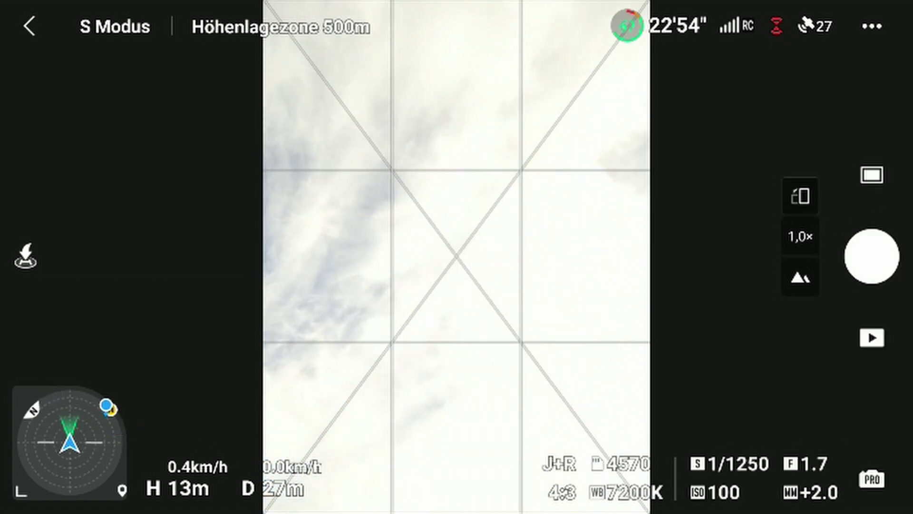
Capture a series of sky photos with the drone camera, facing a different direction for each shot.
click(861, 269)
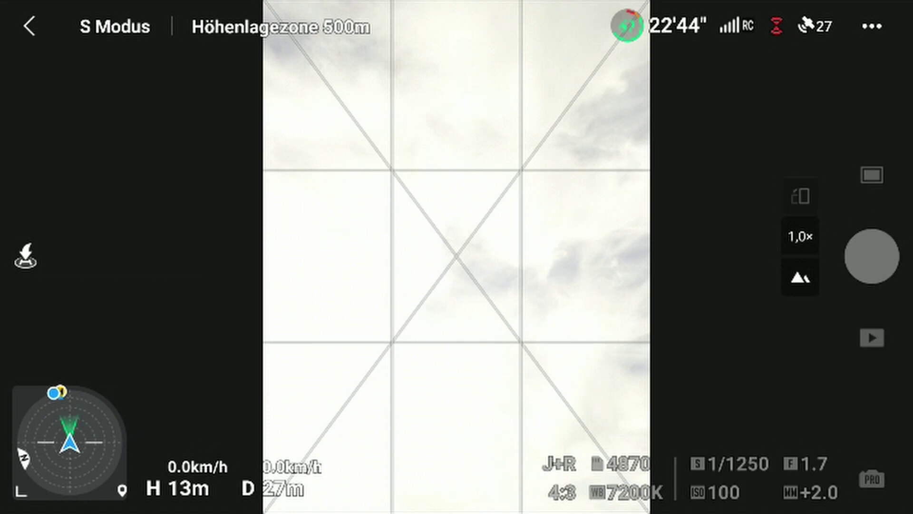
click(867, 251)
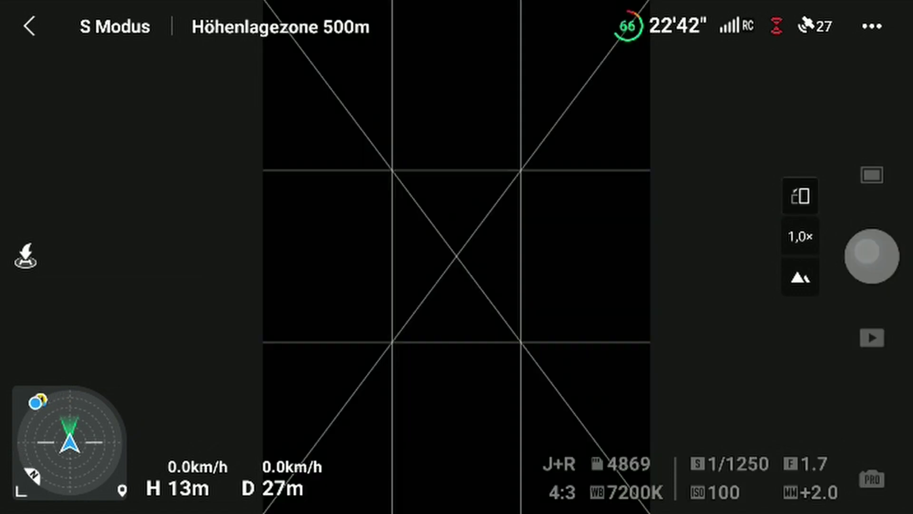
click(856, 264)
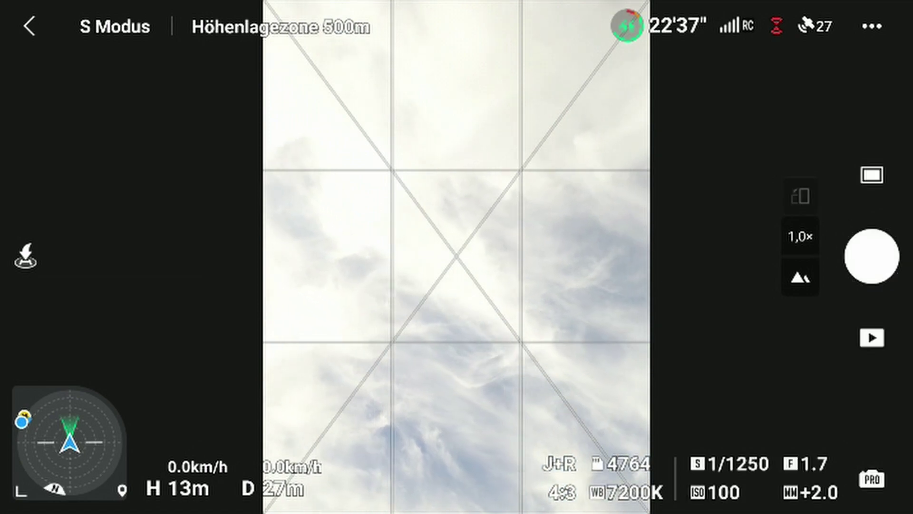
click(872, 256)
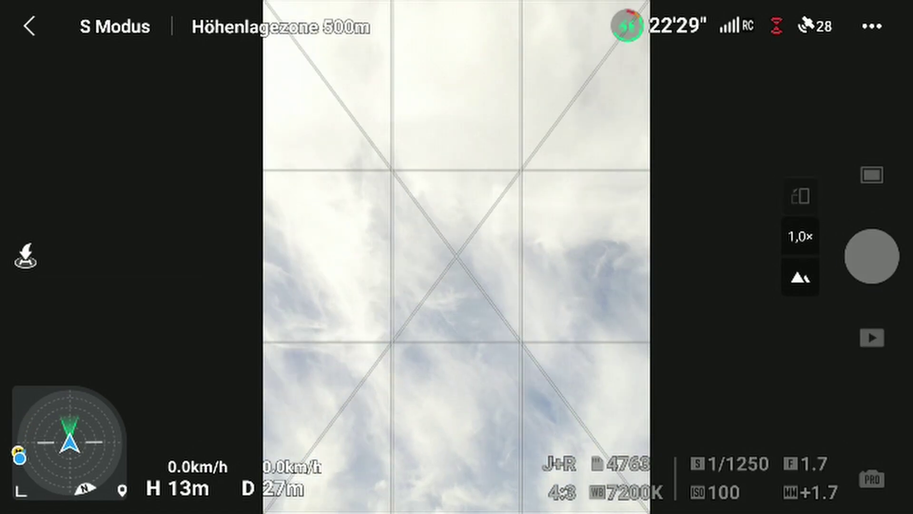
click(869, 257)
click(868, 256)
click(867, 262)
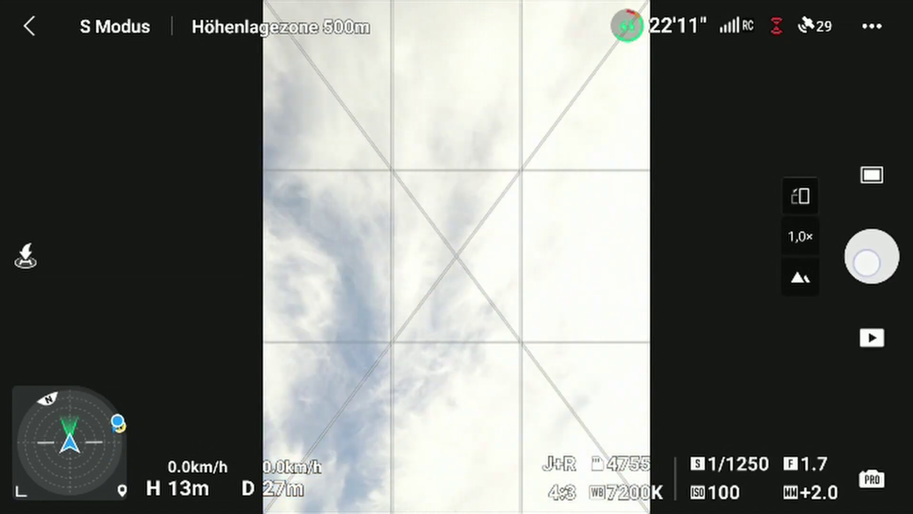
click(868, 257)
click(869, 257)
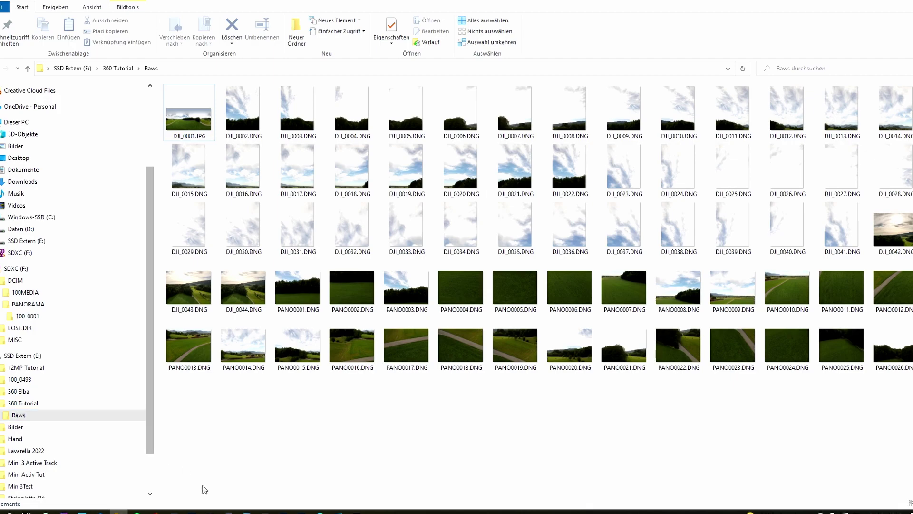
Switch to Lightroom and apply the "Mini 3 RAW (12MP)" preset to the first single photo after the finished panorama in the 360 album.
click(284, 511)
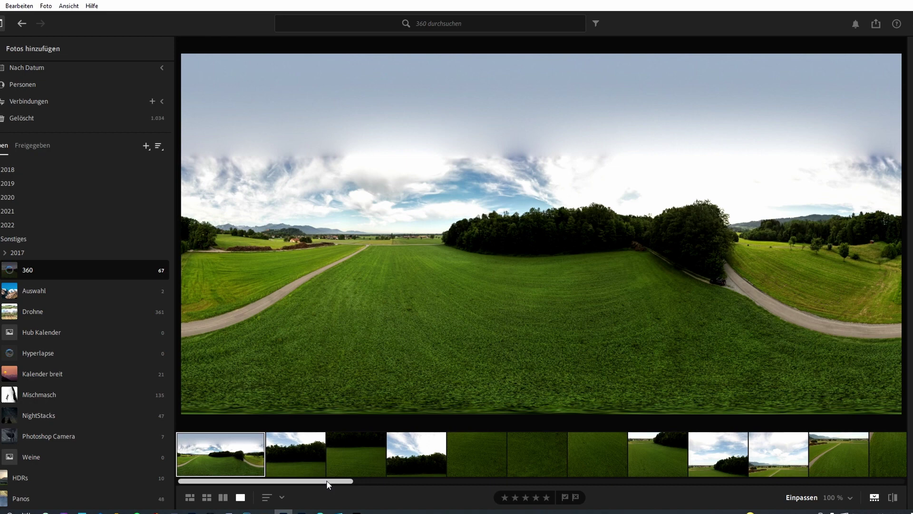
click(295, 457)
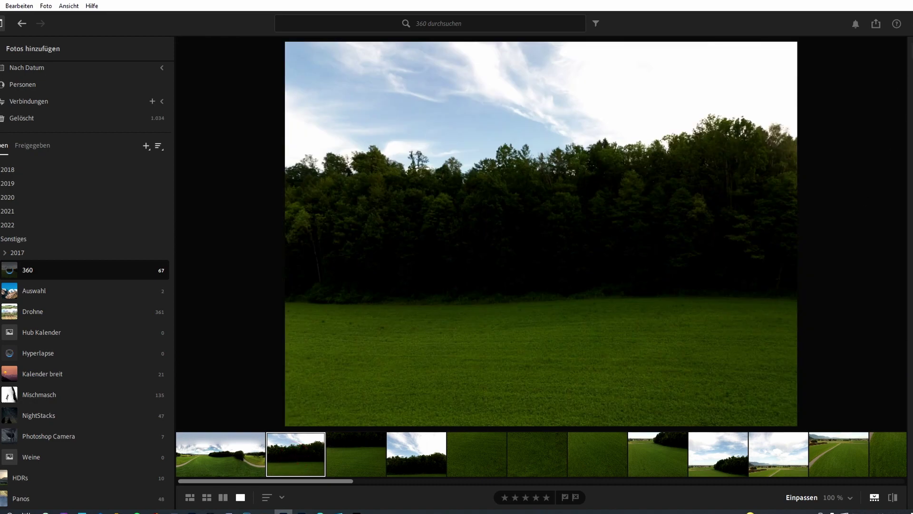
key(e)
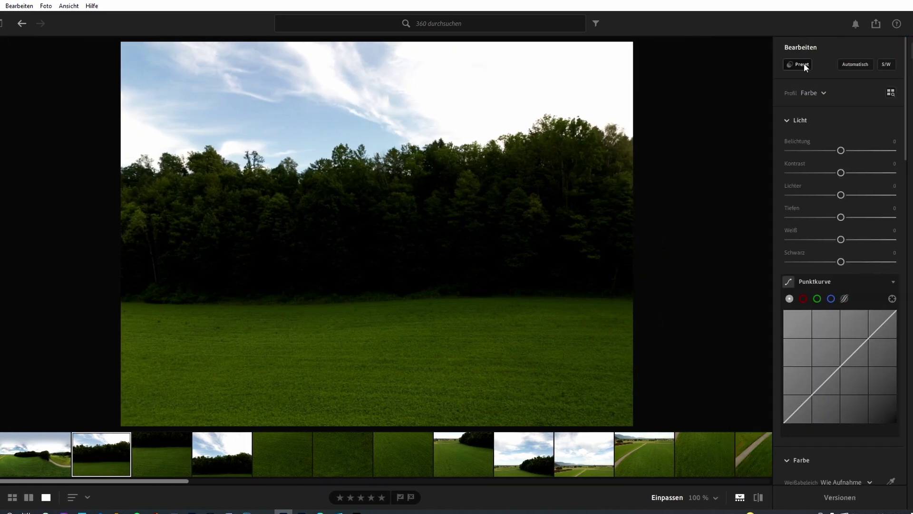
click(803, 65)
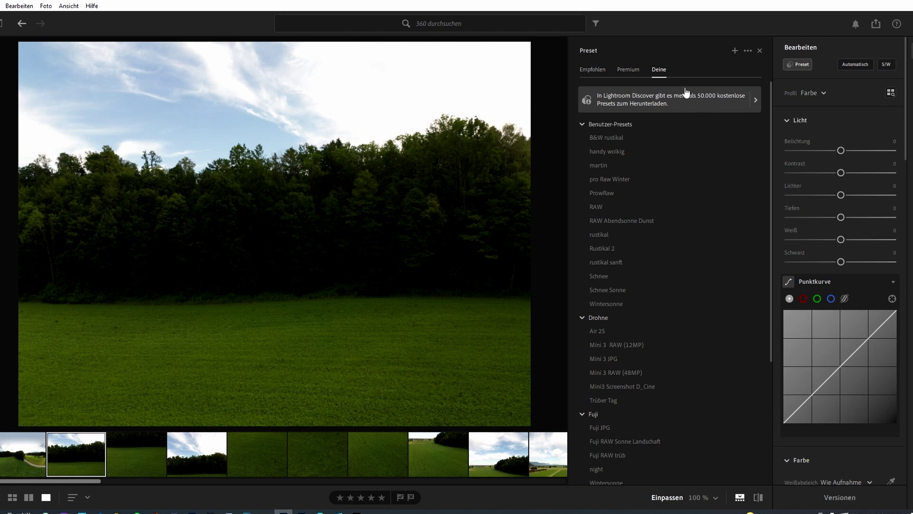
click(608, 345)
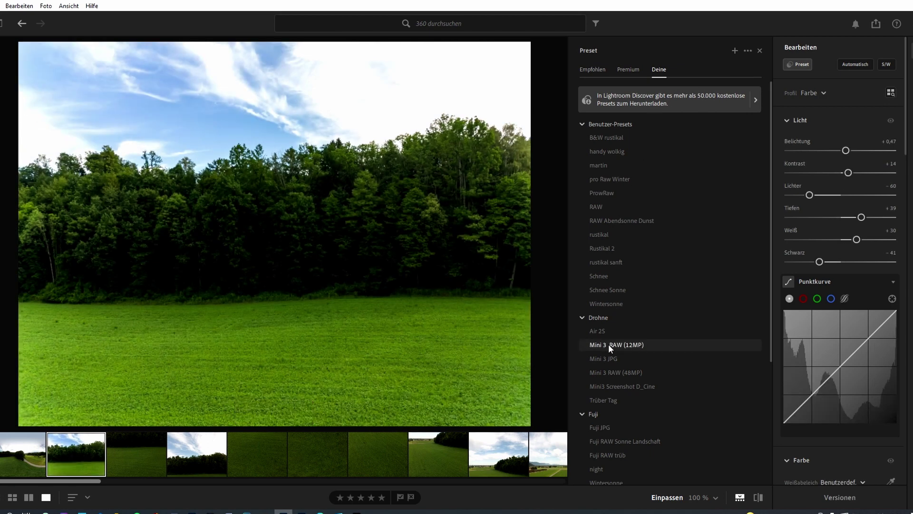
click(609, 344)
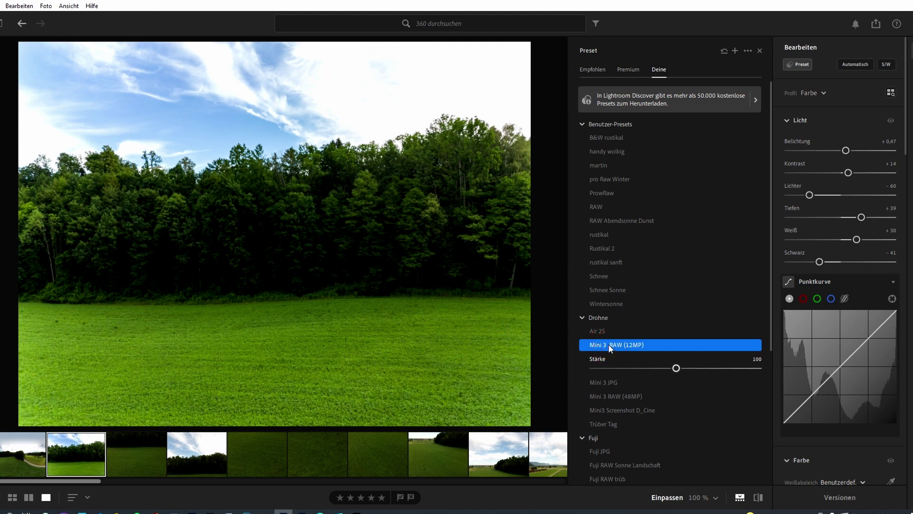
Set the photo's lens vignetting correction (Objektiv-Vignettierung) to 162 in the optics settings.
drag(909, 141, 900, 412)
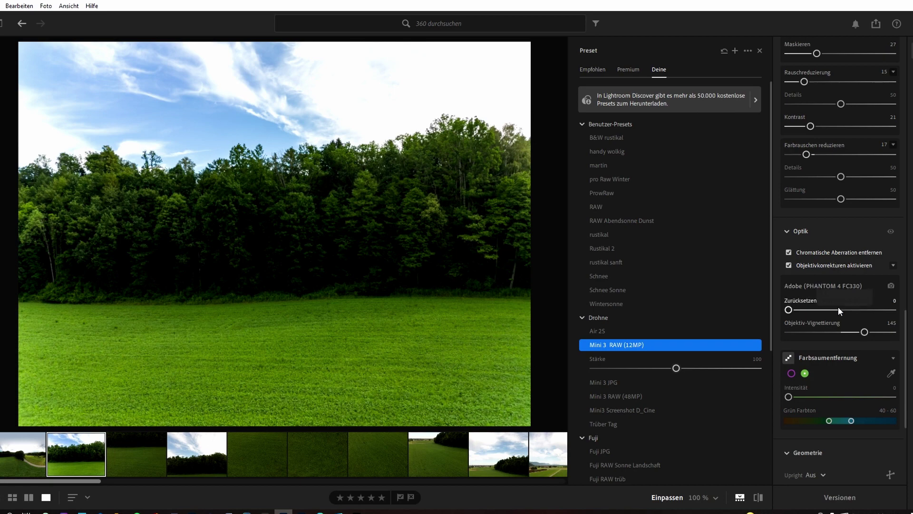
drag(866, 333, 892, 333)
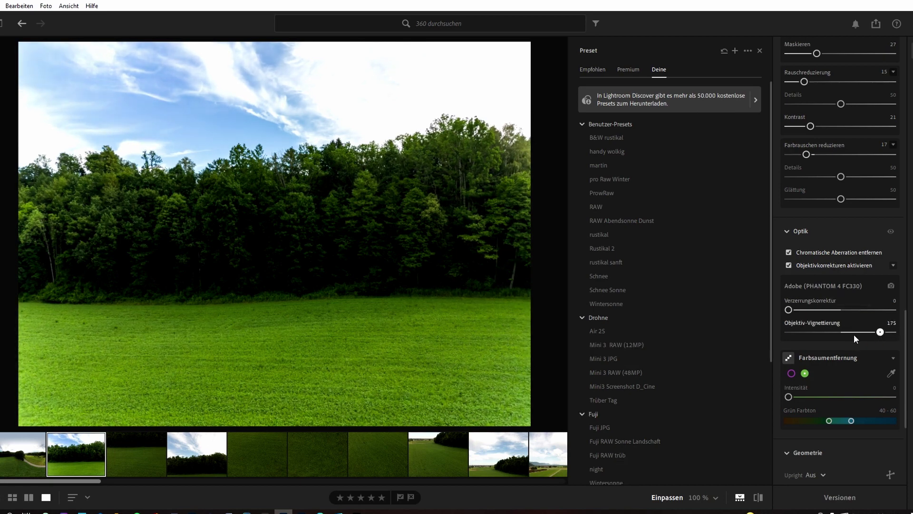
drag(837, 332, 876, 339)
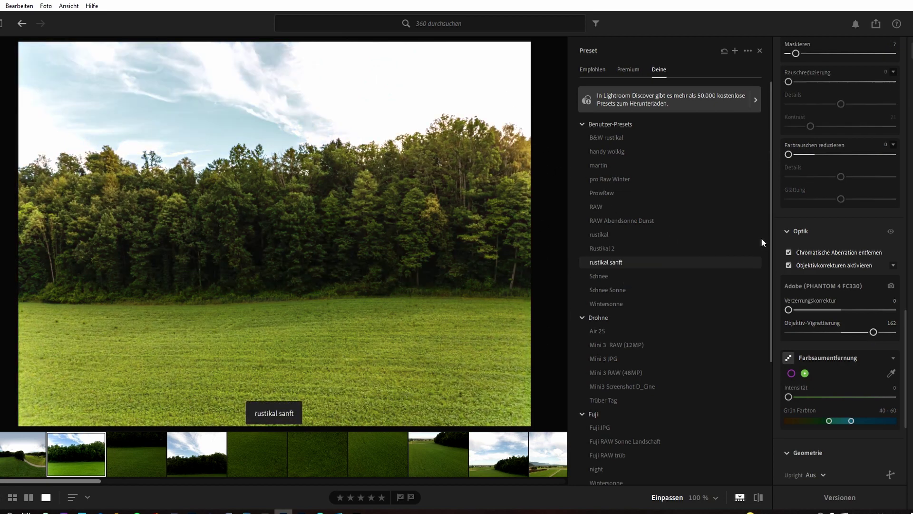
click(761, 238)
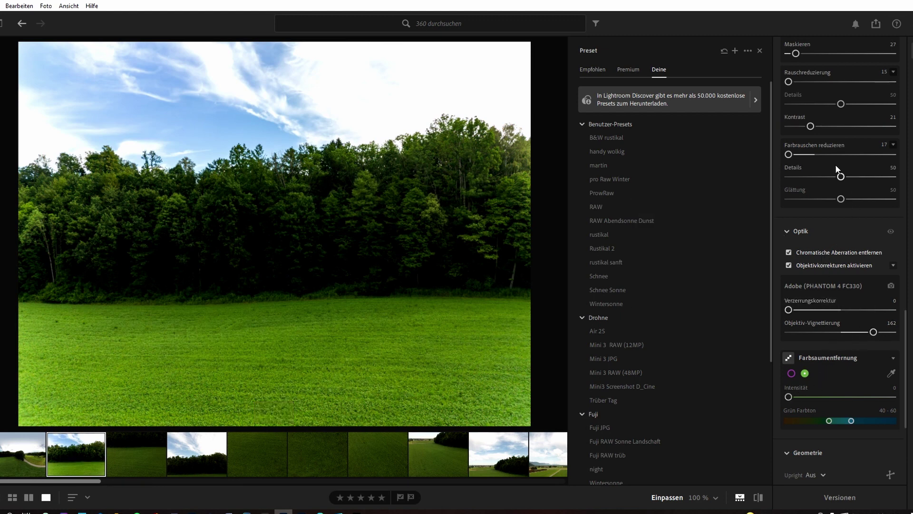
Set the photo's highlights (Lichter) to -65 and its shadows (Tiefen) to +57.
drag(906, 333, 905, 312)
scroll(837, 262, up, 5)
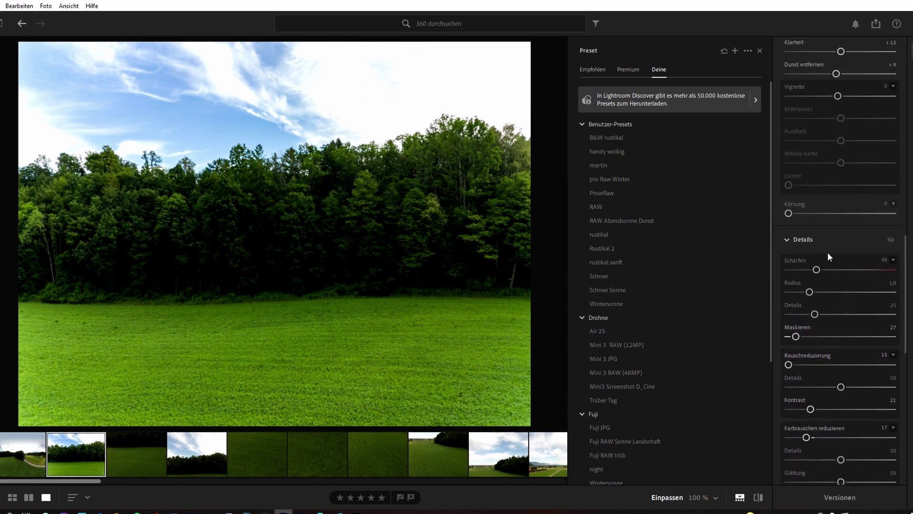
click(908, 284)
drag(908, 283, 911, 154)
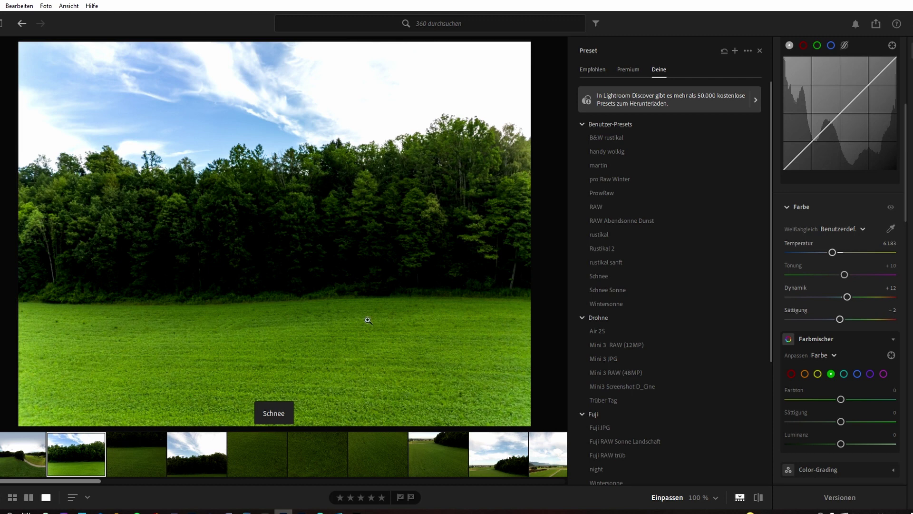
key(Up)
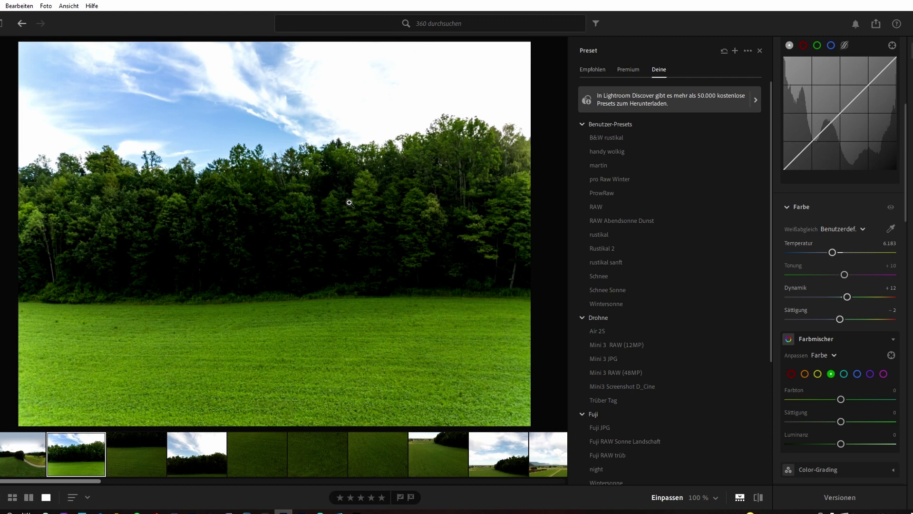
drag(905, 209, 904, 145)
drag(809, 194, 796, 195)
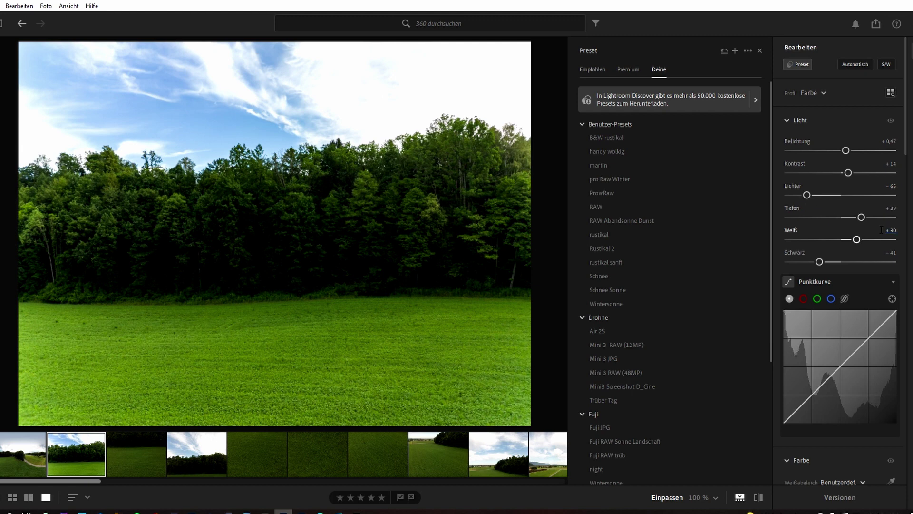
drag(862, 217, 869, 218)
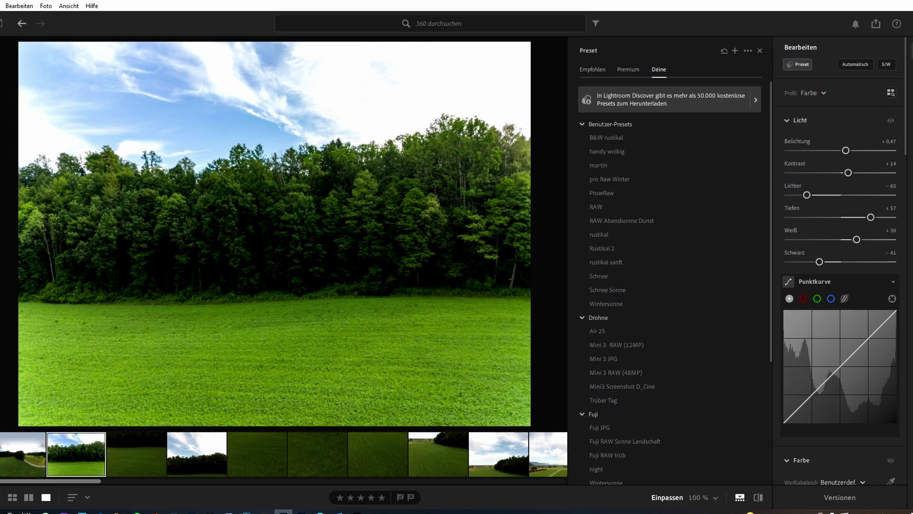
Copy the photo's edit settings, including profile, light, color, effects, detail and optics.
right_click(883, 157)
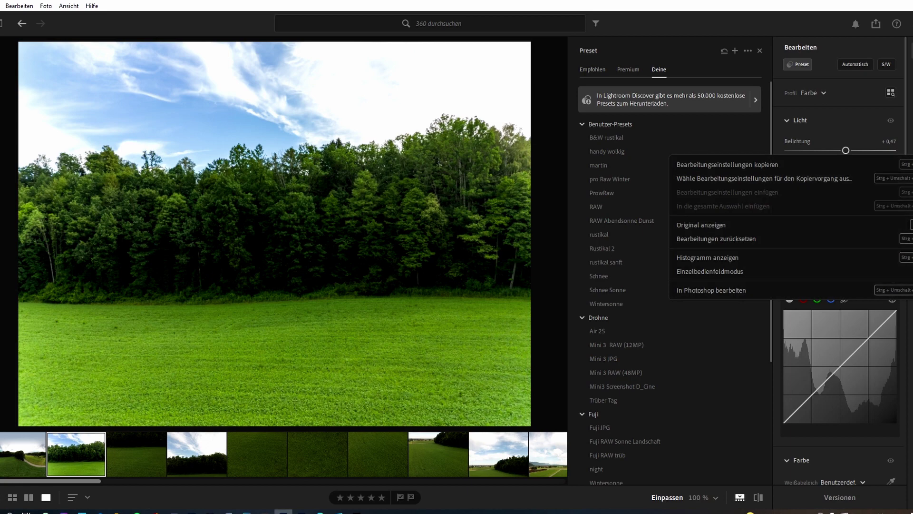
click(891, 178)
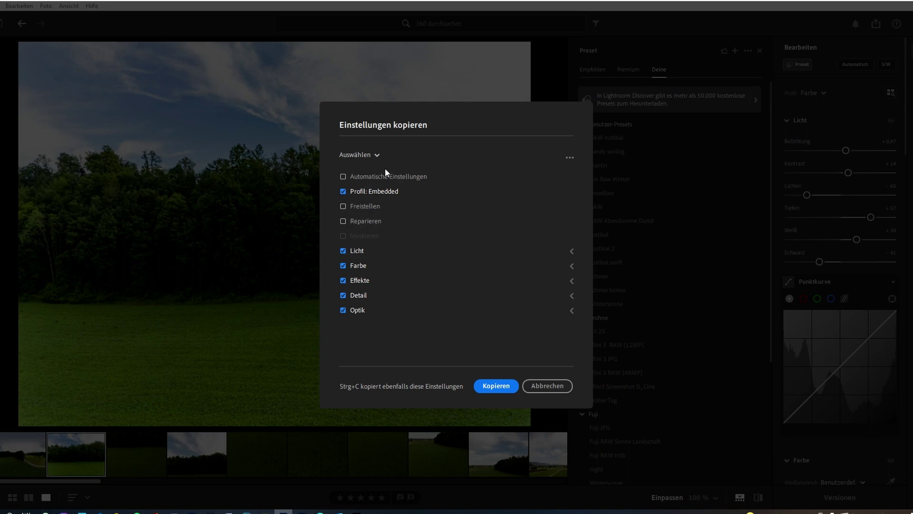
click(506, 386)
Paste the copied edit settings onto all remaining photos, from the second single photo through the last one.
click(121, 465)
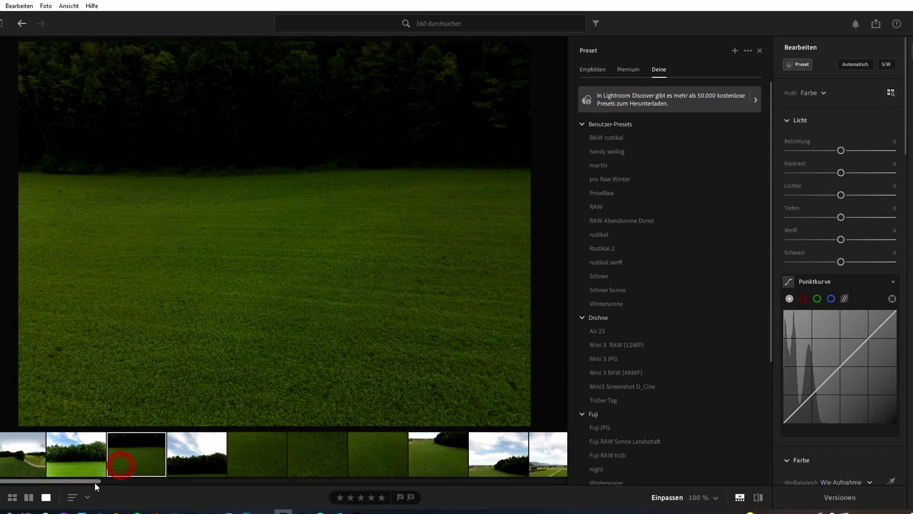
drag(90, 480, 580, 490)
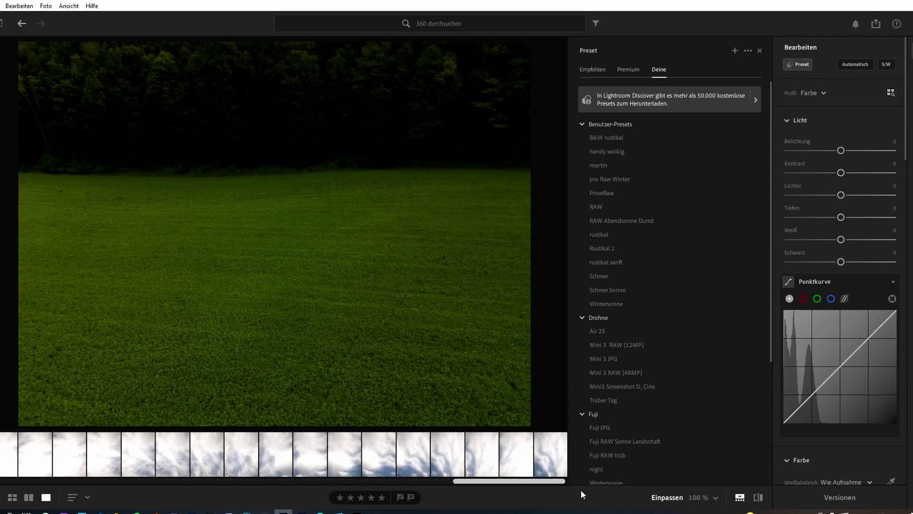
shift+click(557, 458)
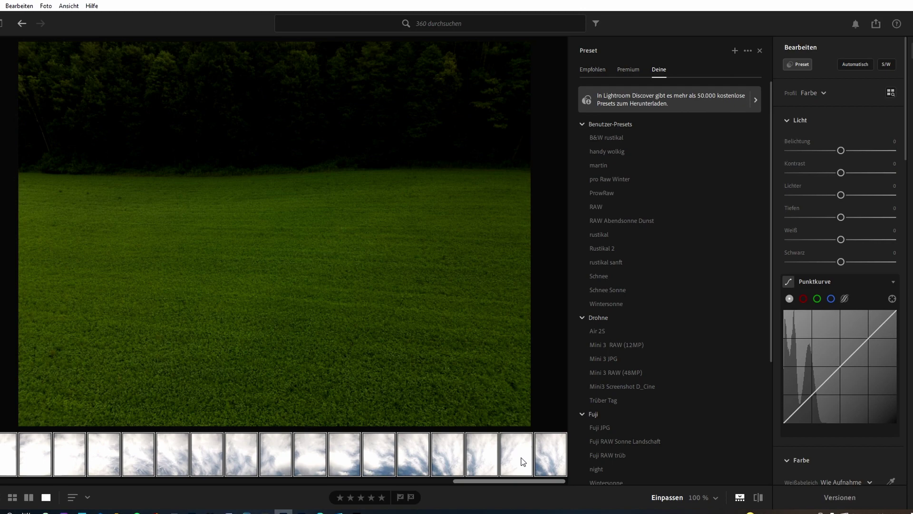
key(ctrl+v)
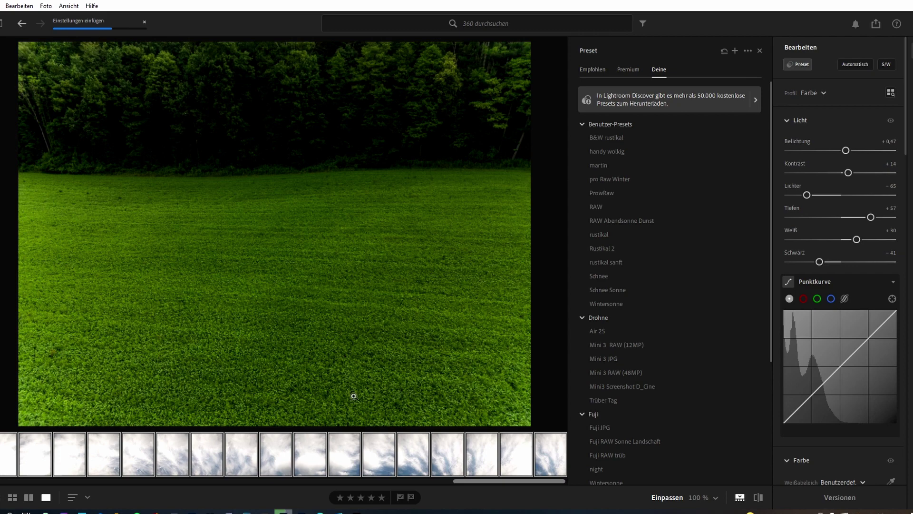
Select all 66 single photos from the first edited one to the last, leaving out the finished panorama.
drag(492, 482, 129, 496)
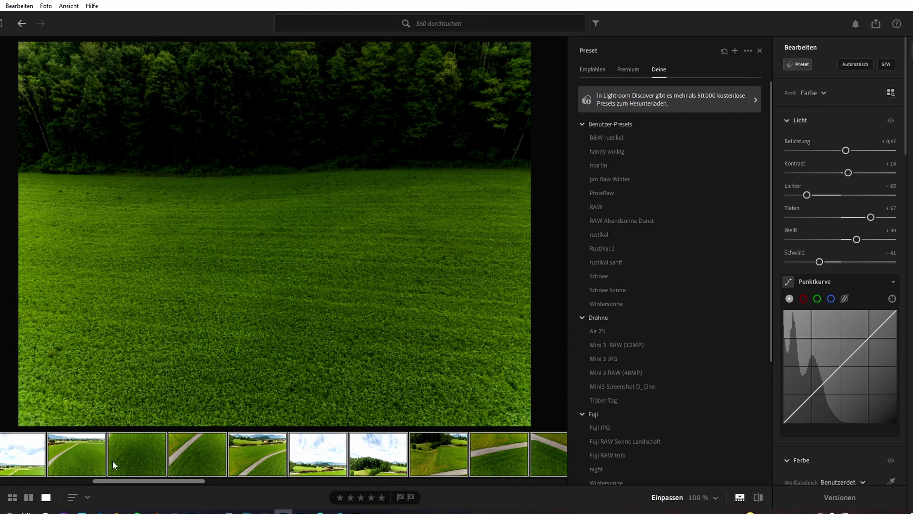
drag(118, 483, 7, 478)
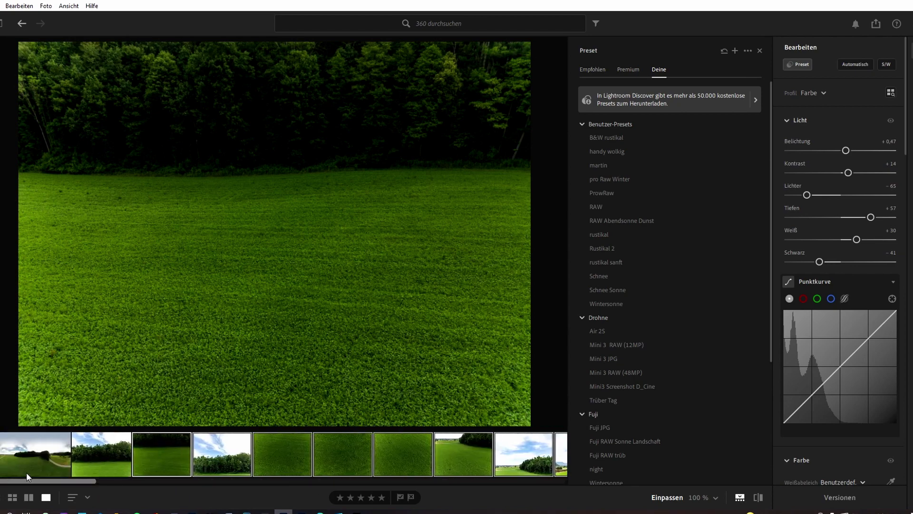
click(89, 453)
drag(81, 481, 564, 489)
key(ctrl+a)
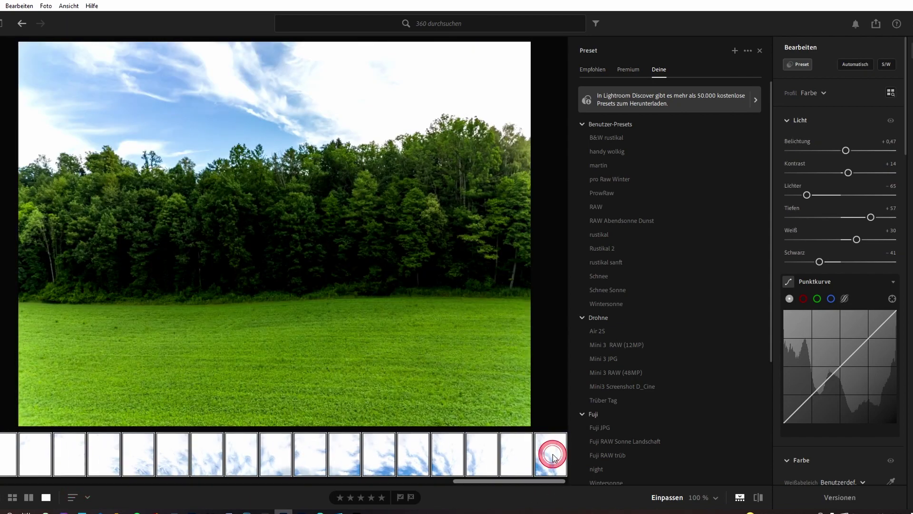
right_click(553, 454)
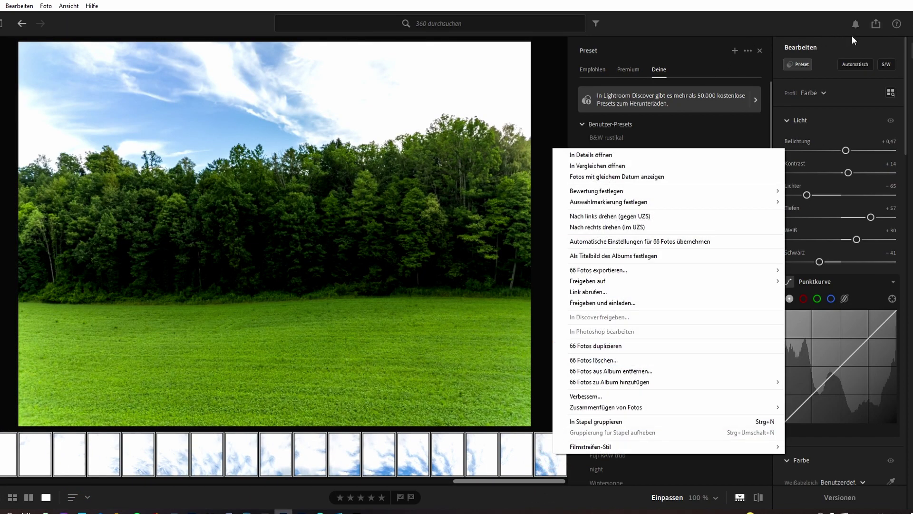
Start exporting the selected photos as JPG (groß) and browse to the 360 Tutorial folder on SSD Extern (E:).
click(876, 23)
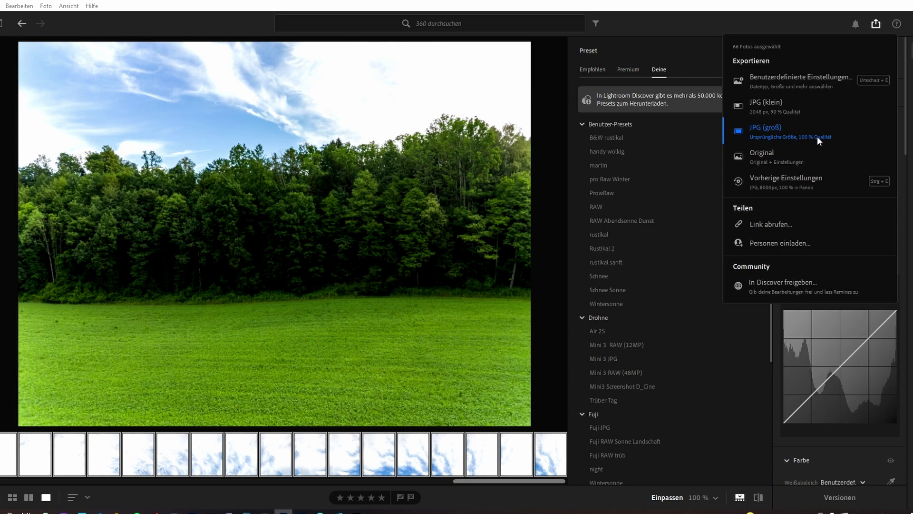
click(781, 134)
scroll(14, 400, down, 2)
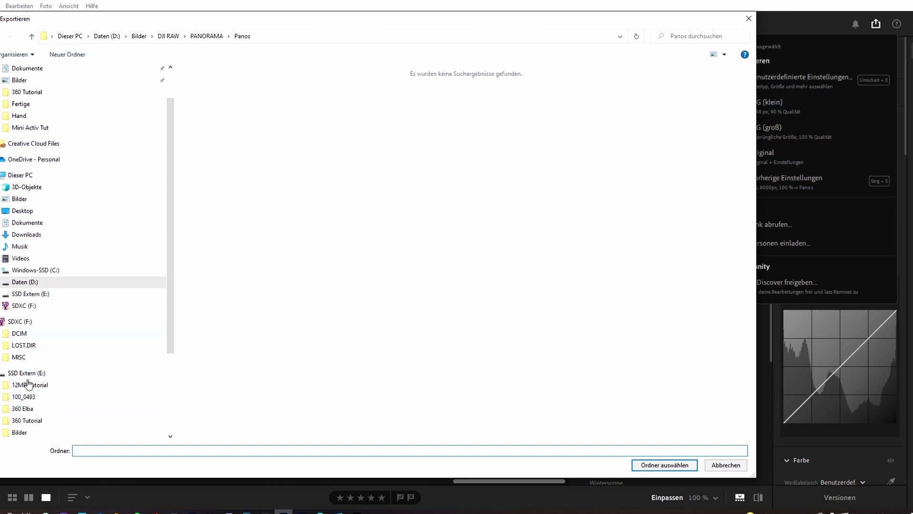
scroll(1, 408, down, 1)
click(2, 397)
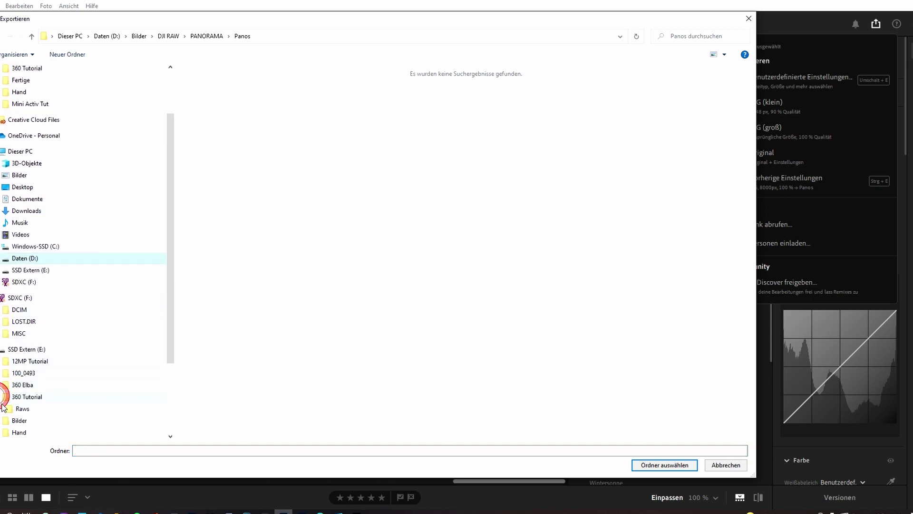
click(27, 396)
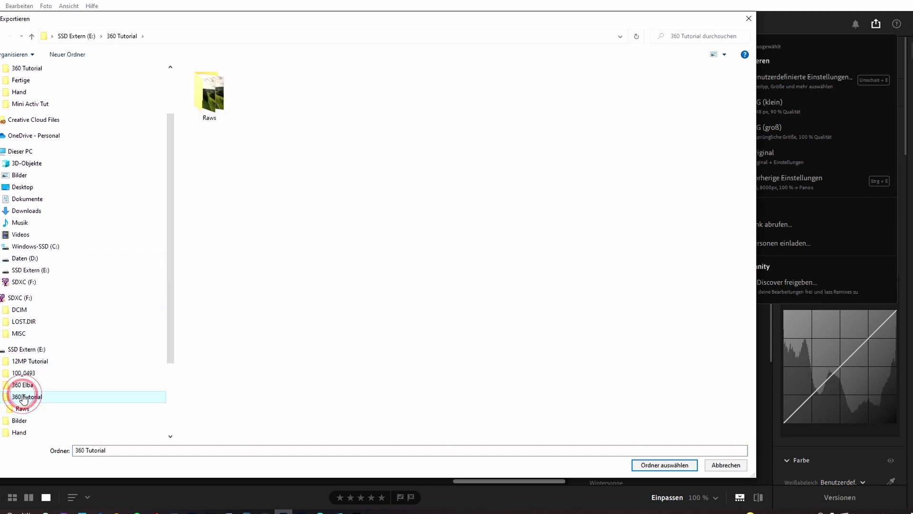
Create a new folder named JPG inside the 360 Tutorial folder.
right_click(24, 396)
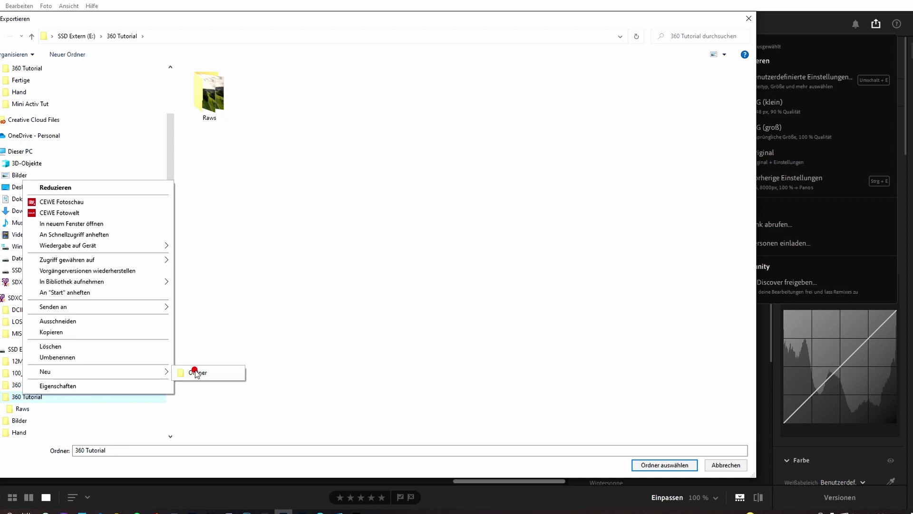
click(190, 371)
key(BackSpace)
text(Pa)
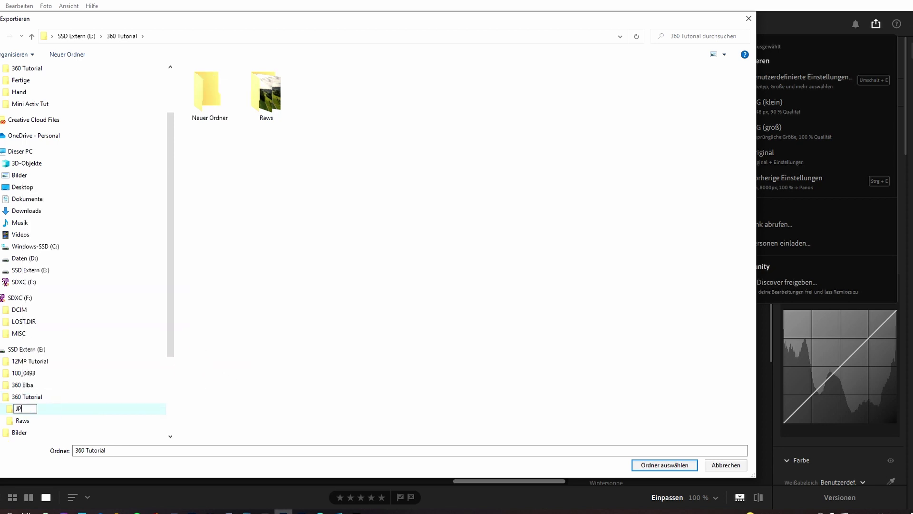
key(Escape)
Choose the new JPG folder as the destination and export the photos there.
click(19, 409)
right_click(280, 293)
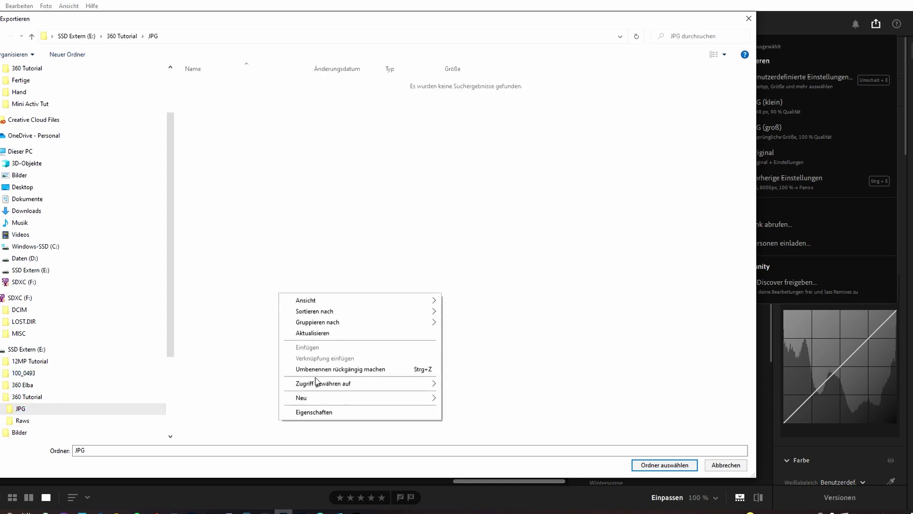
click(656, 465)
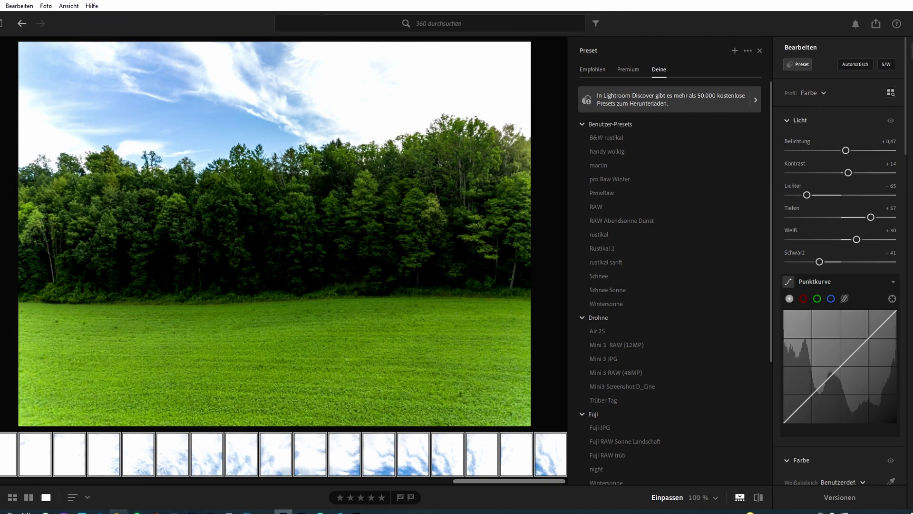
Switch to File Explorer and view the exported images in the 360 Tutorial > JPG folder.
click(118, 511)
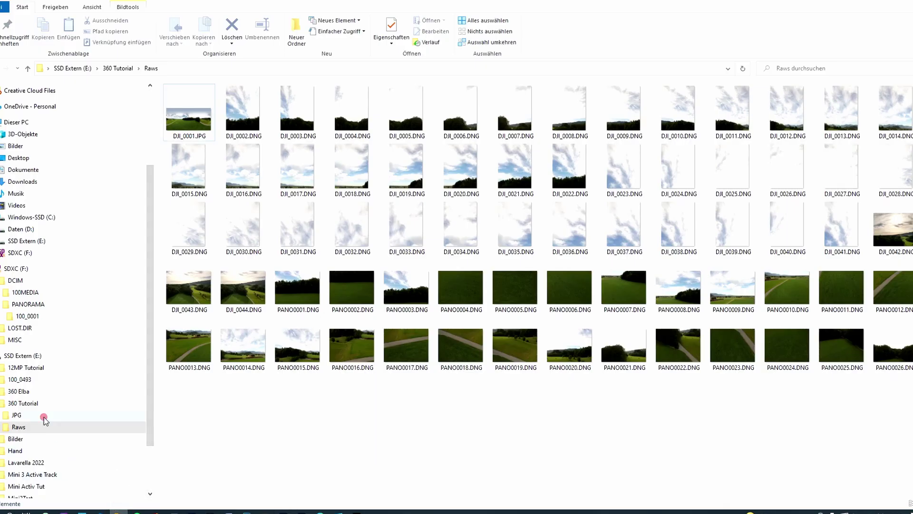
click(17, 414)
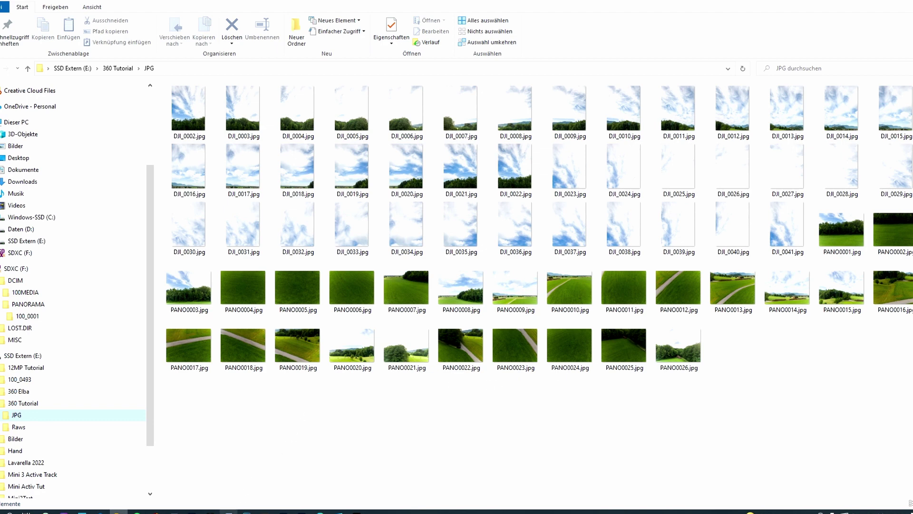
Switch to PTGui and browse to the 360 Tutorial > JPG folder on SSD Extern (E:) for loading images.
click(228, 507)
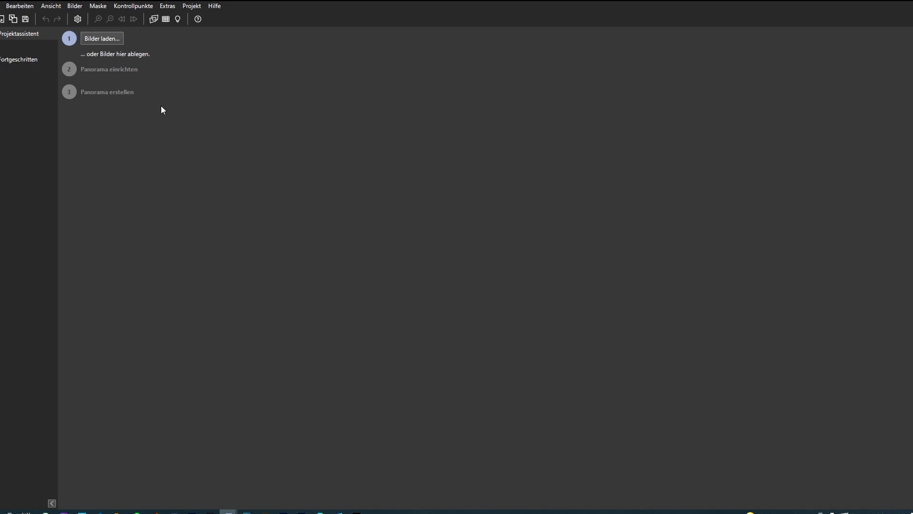
click(106, 39)
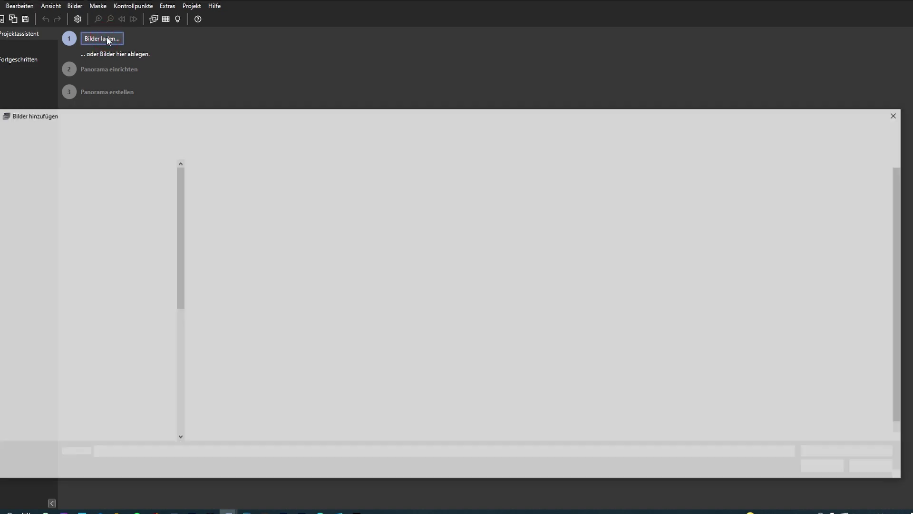
scroll(38, 381, down, 5)
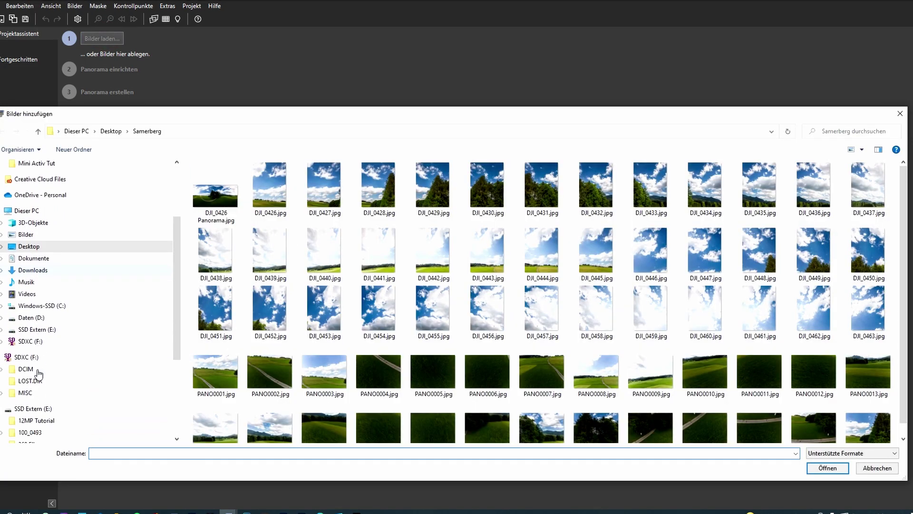
scroll(31, 388, down, 2)
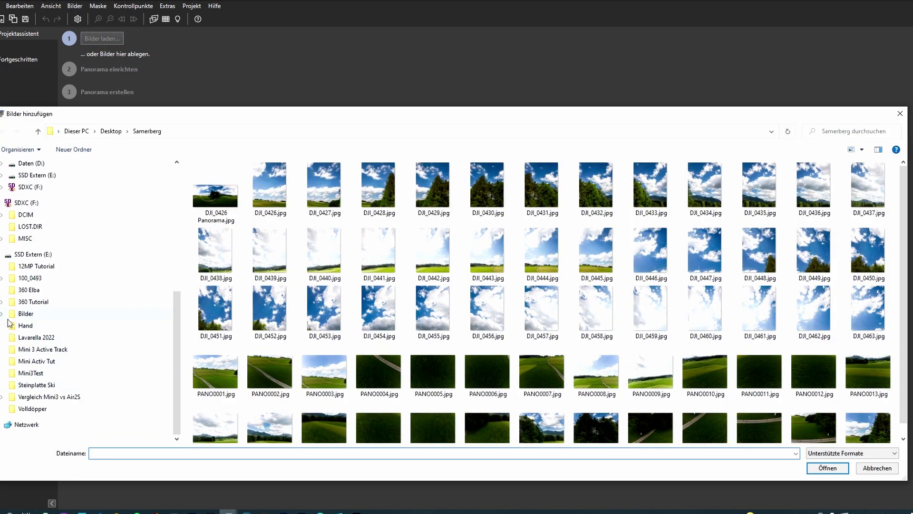
click(2, 302)
click(25, 314)
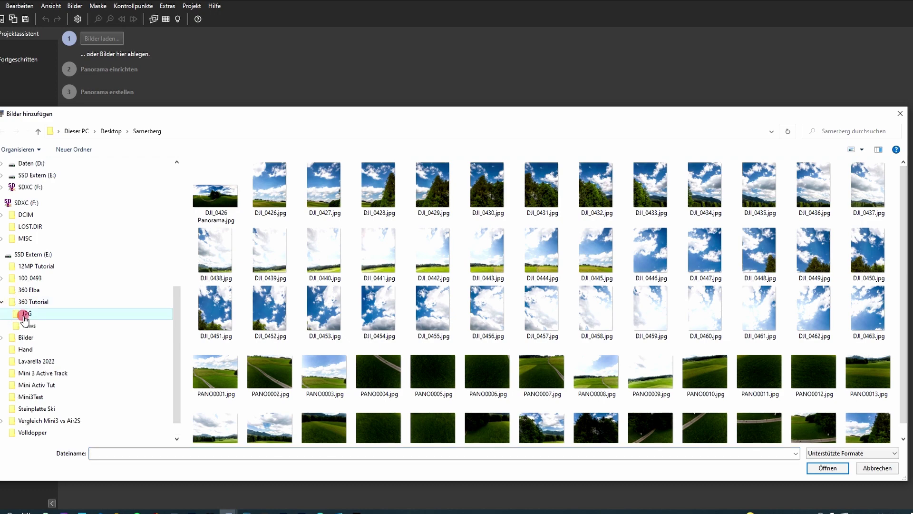
Load all images from DJI_0002.jpg through PANO0026.jpg as source images for the panorama.
click(223, 209)
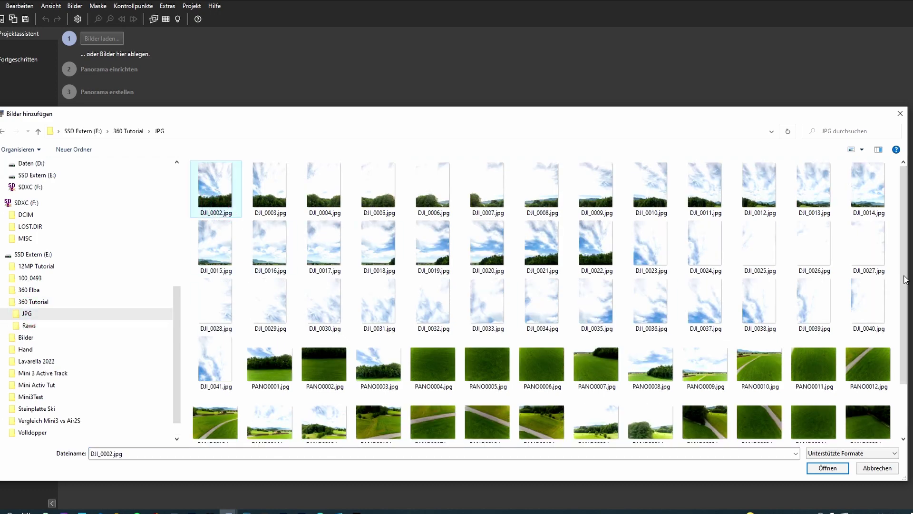
scroll(903, 272, down, 1)
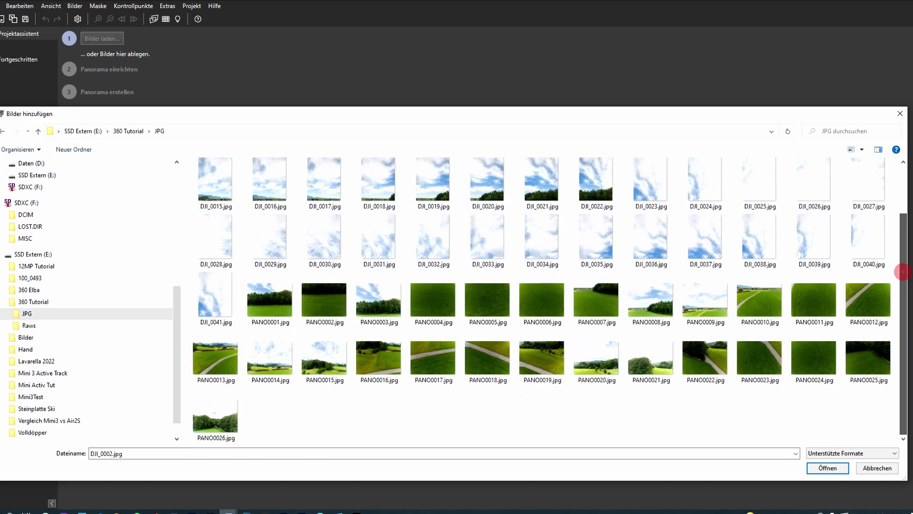
shift+click(218, 413)
click(835, 467)
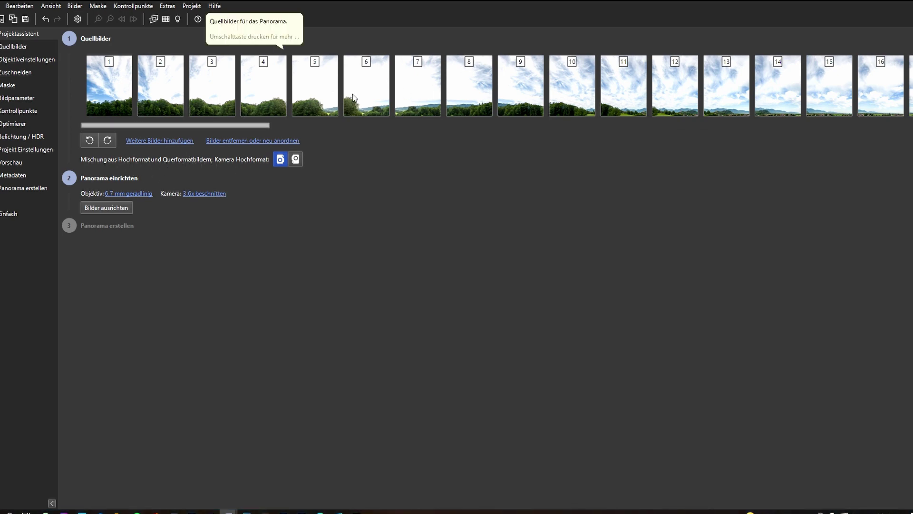
Align the loaded source images into a panorama with the detected lens and camera settings.
drag(252, 125, 171, 179)
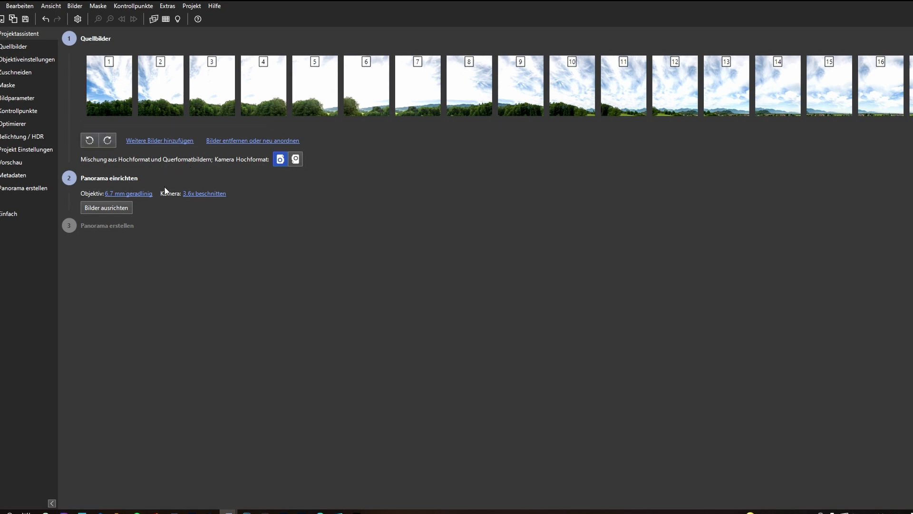
click(112, 208)
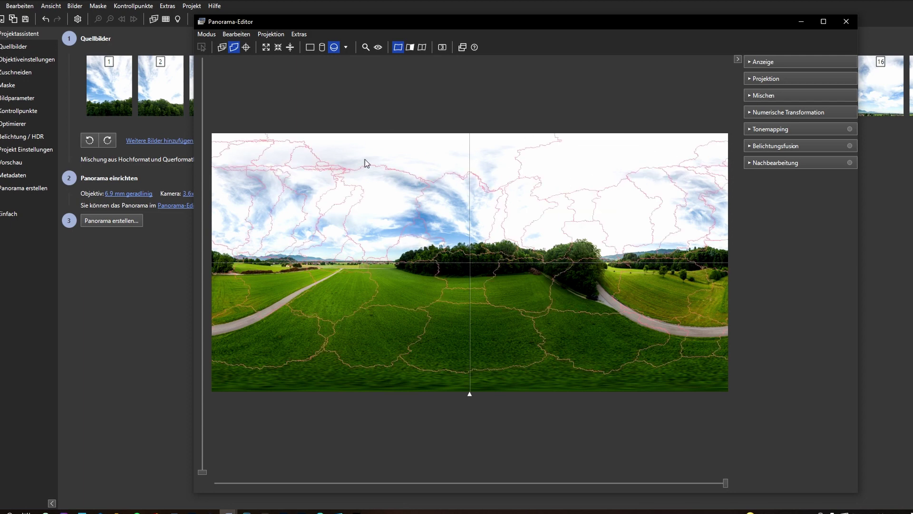
Open the list of projection types in the Panorama Editor.
click(347, 46)
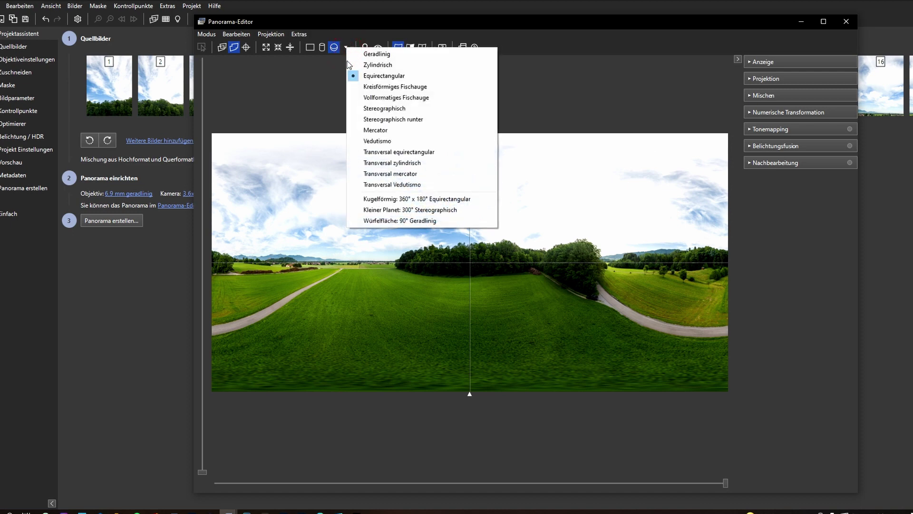